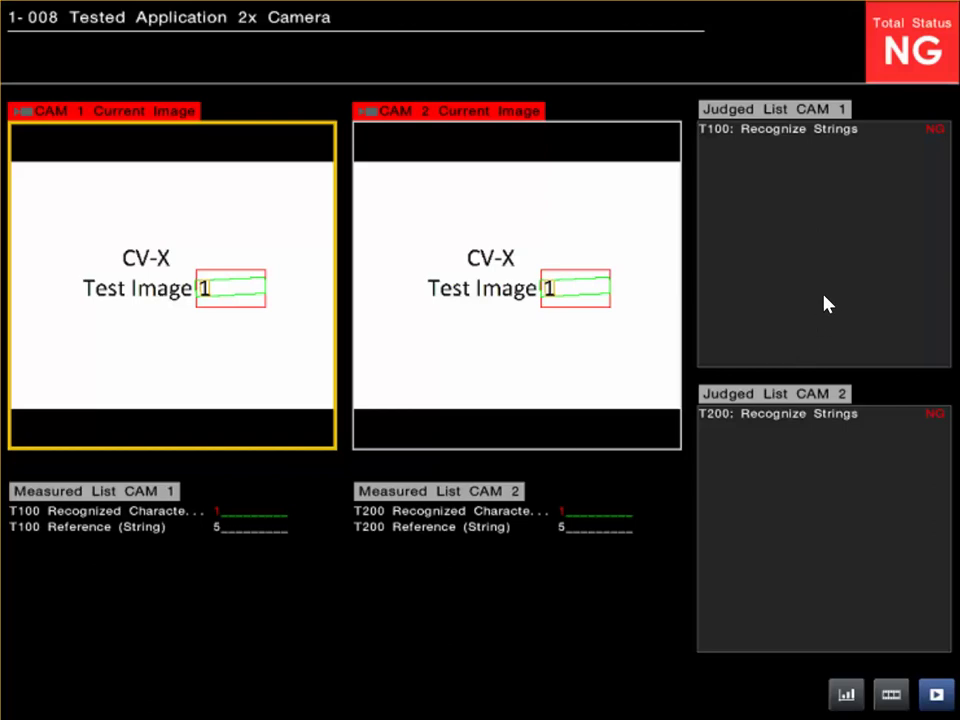
# Step: Check the I/O signal monitor in the utility functions, then close it
pyautogui.moveTo(708, 6)
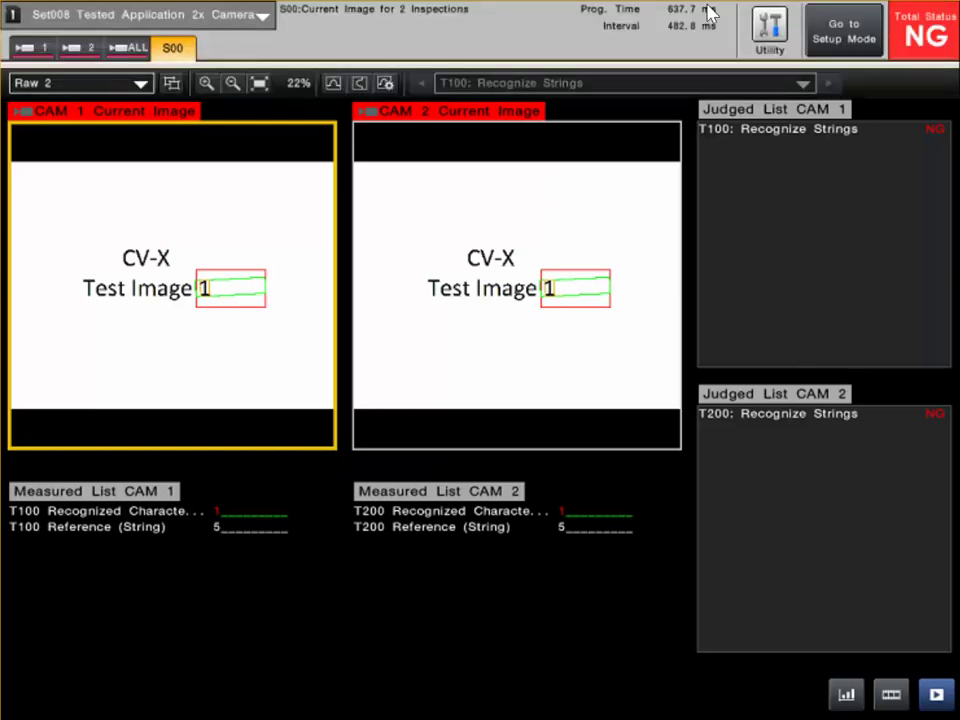
pyautogui.click(770, 30)
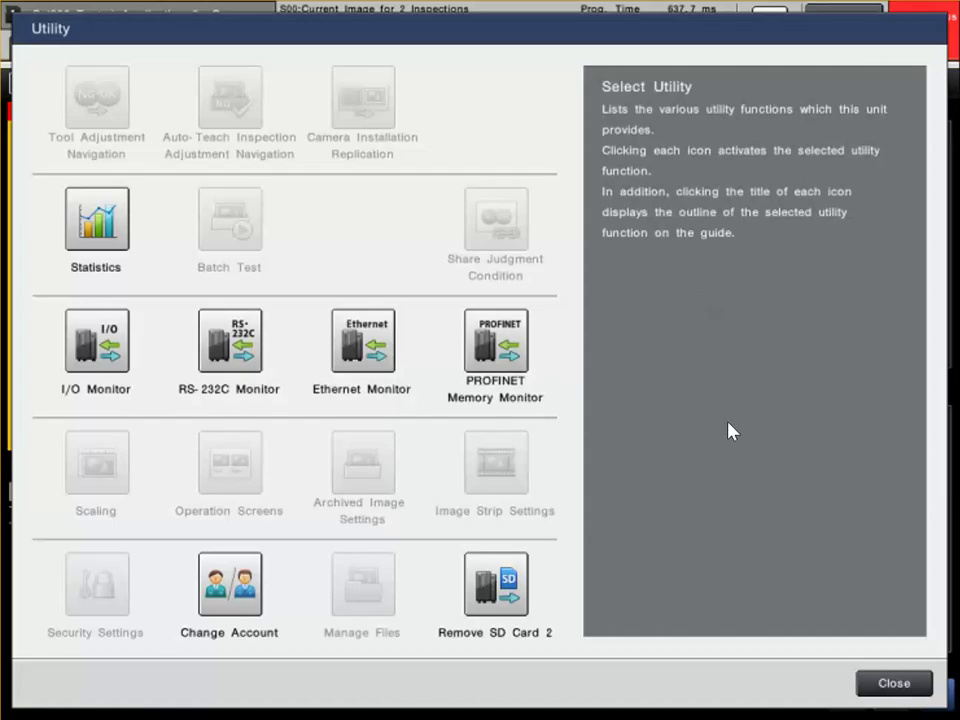
pyautogui.click(103, 343)
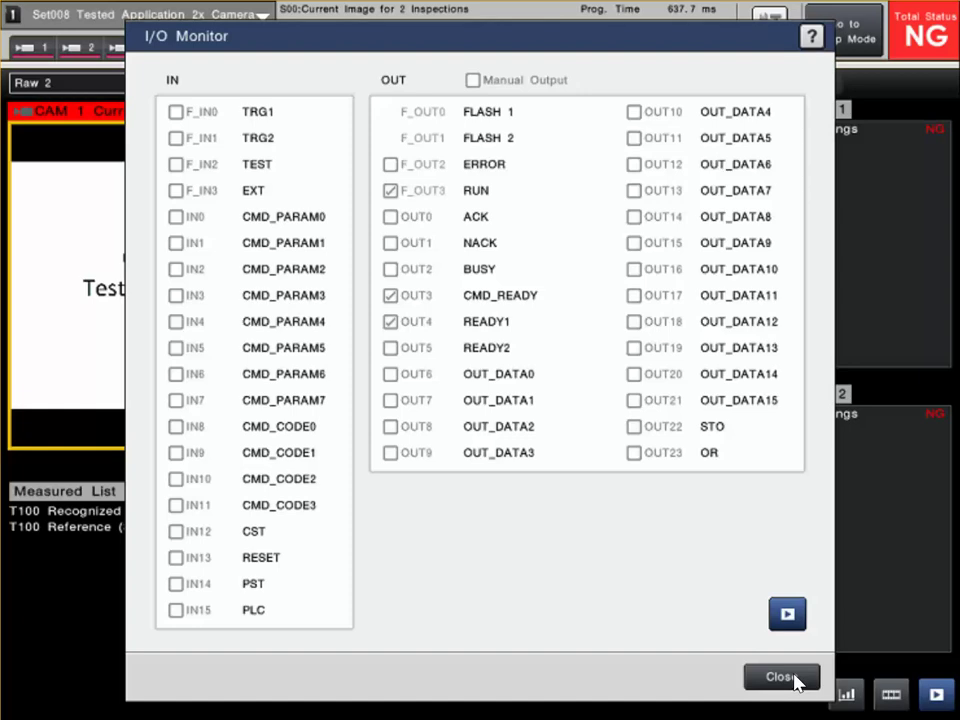
pyautogui.click(796, 680)
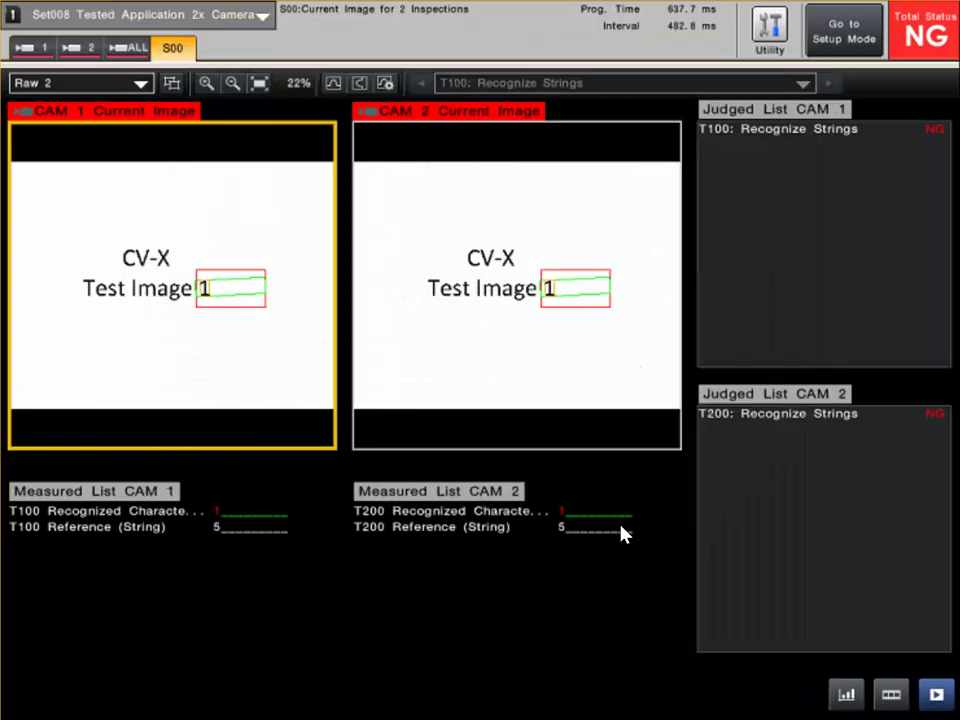
# Step: In setup mode, bring up camera 1's Trigger settings and their Set Advanced page
pyautogui.click(843, 31)
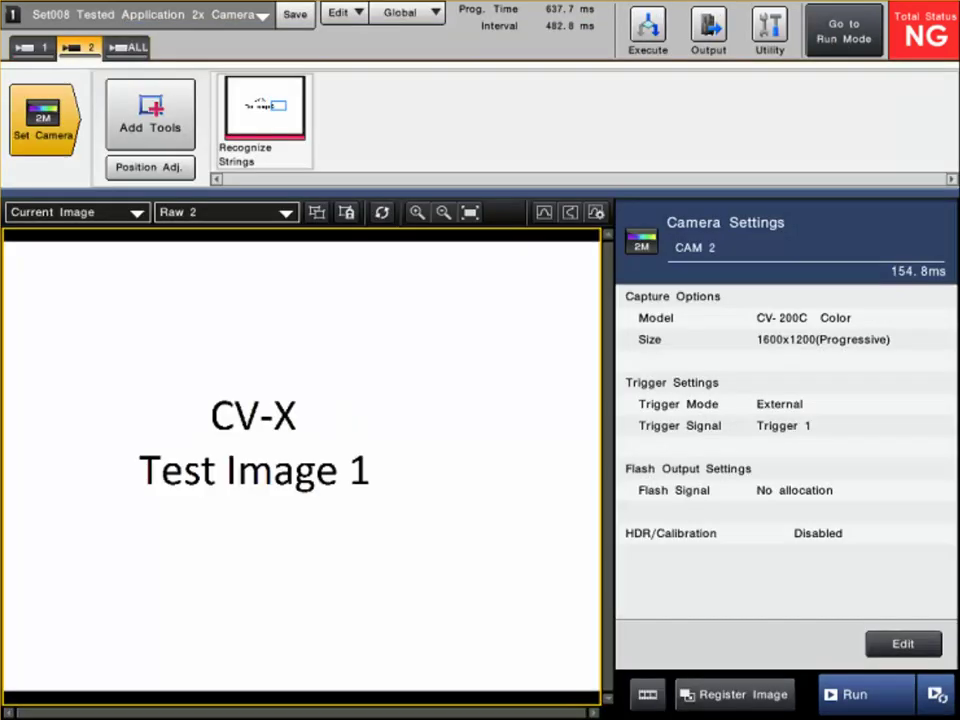
pyautogui.click(38, 48)
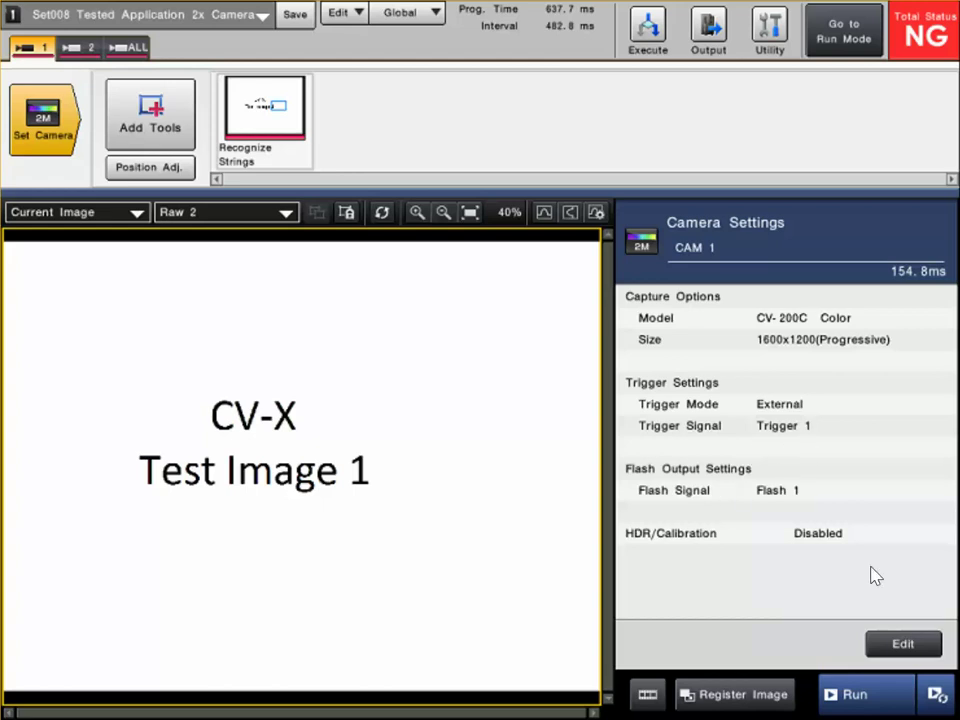
pyautogui.click(922, 652)
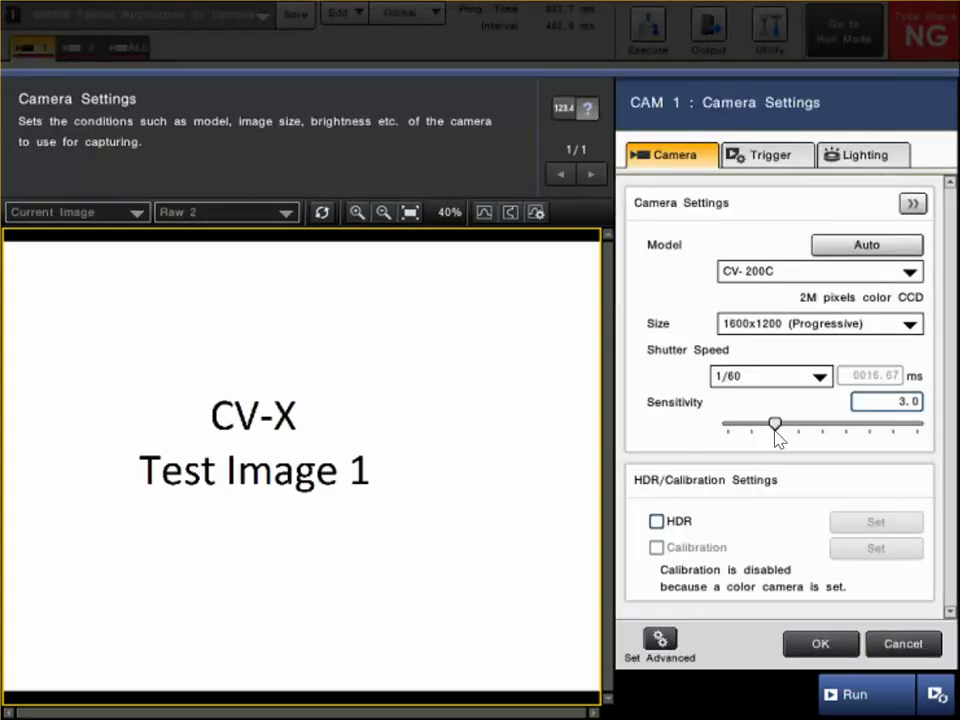
pyautogui.click(771, 158)
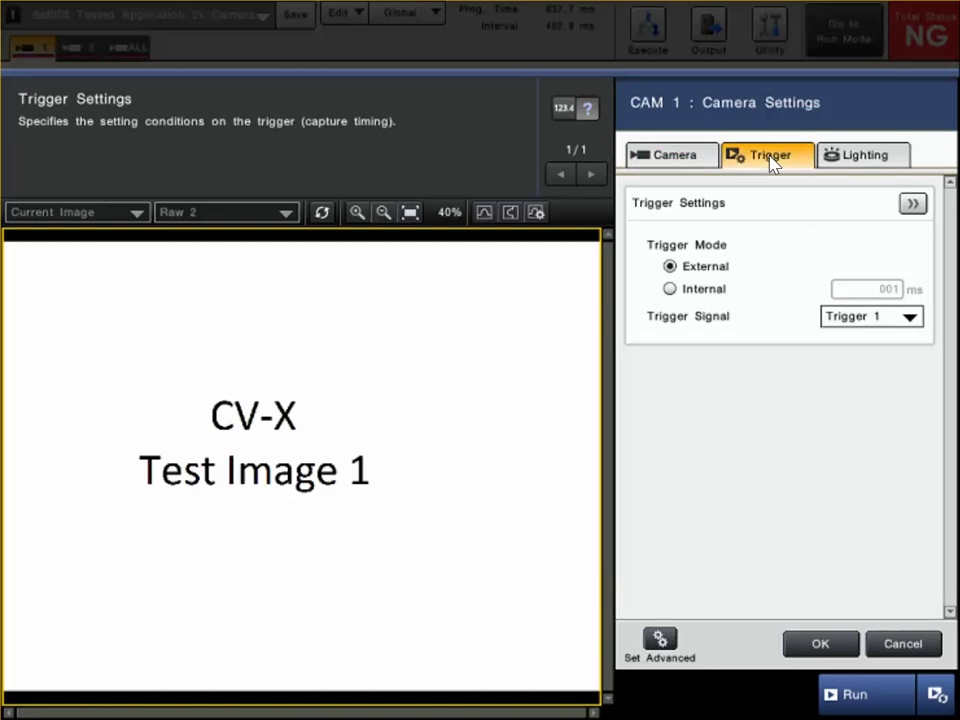
pyautogui.click(660, 642)
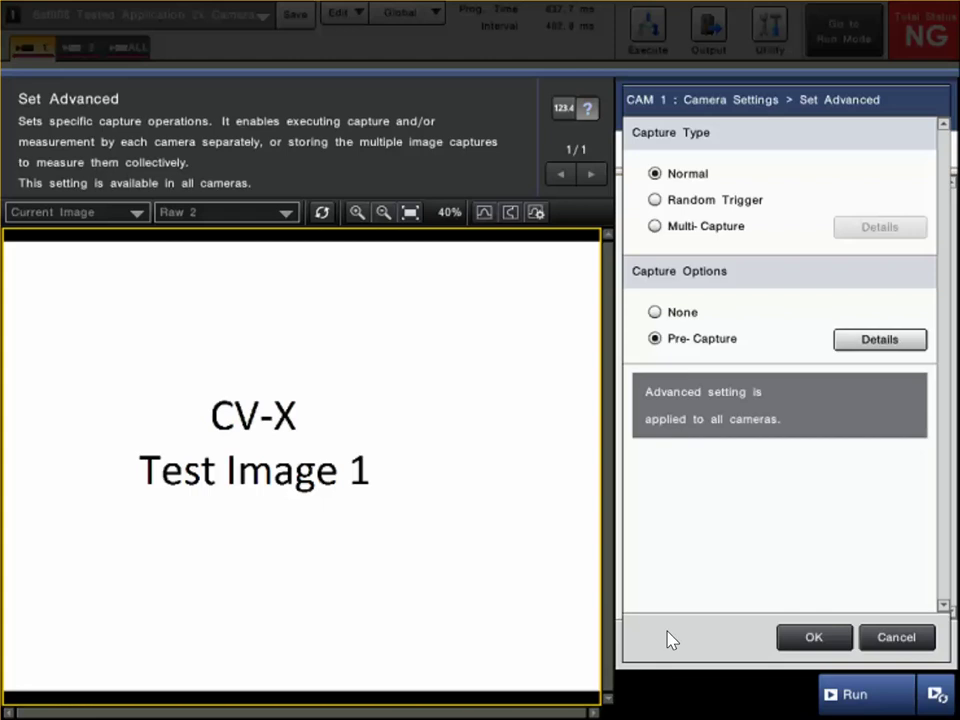
# Step: Set camera 1's capture type to Random Trigger, confirm all dialogs, and go to run mode
pyautogui.click(656, 201)
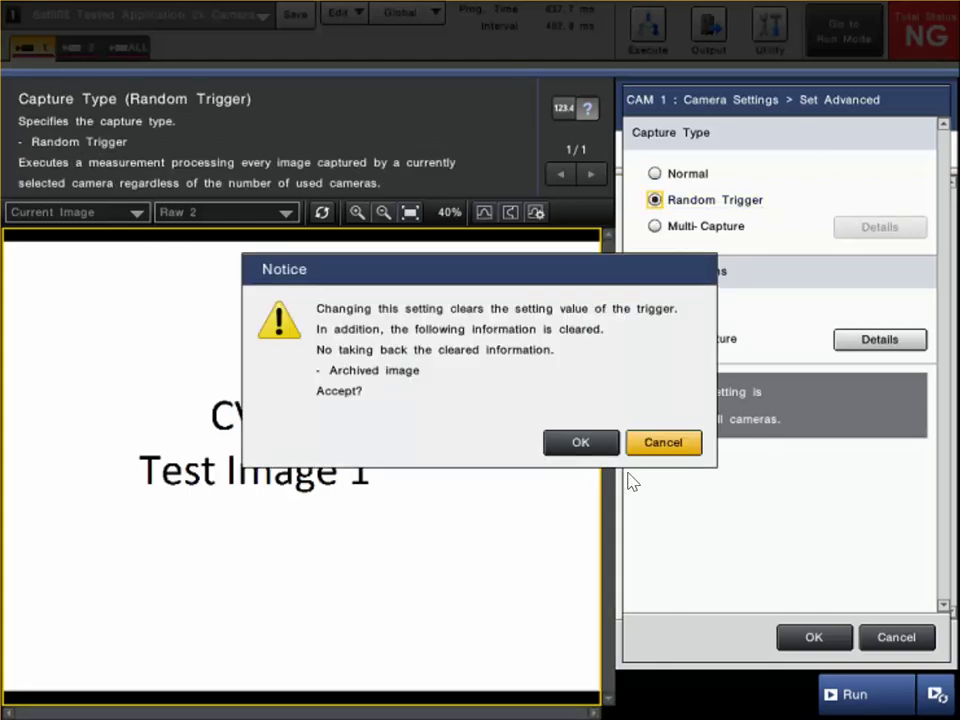
pyautogui.click(576, 448)
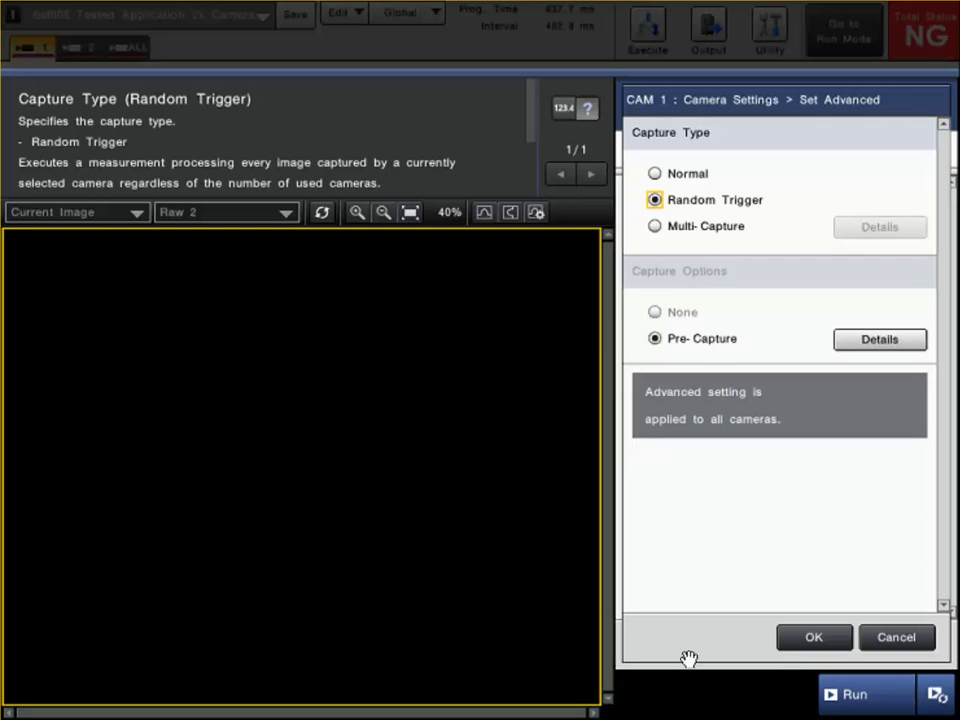
pyautogui.click(812, 638)
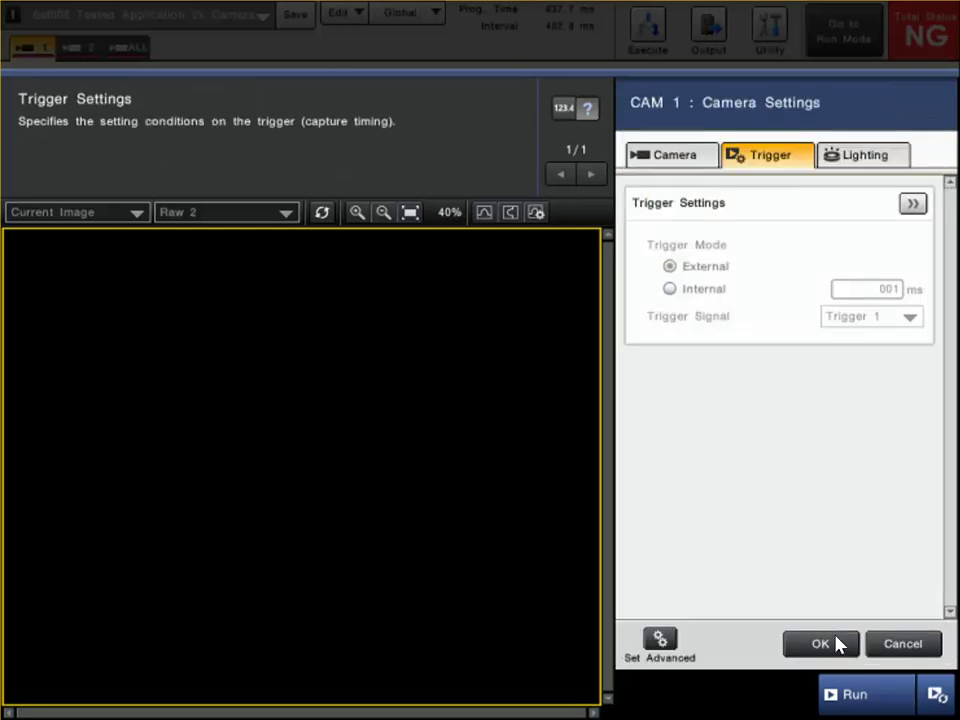
pyautogui.click(838, 644)
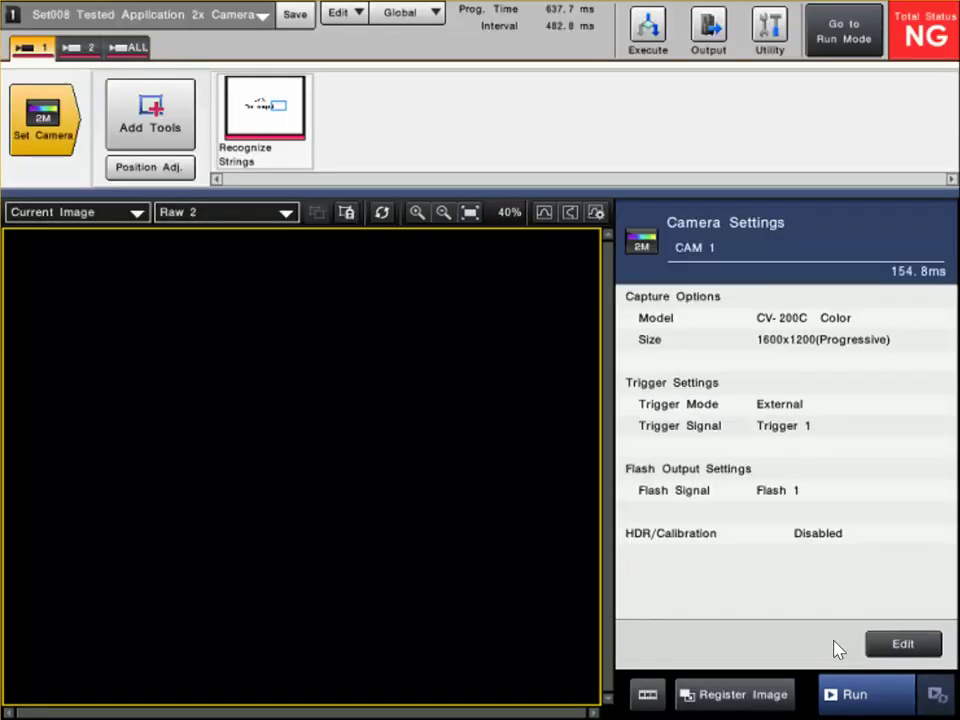
pyautogui.click(822, 37)
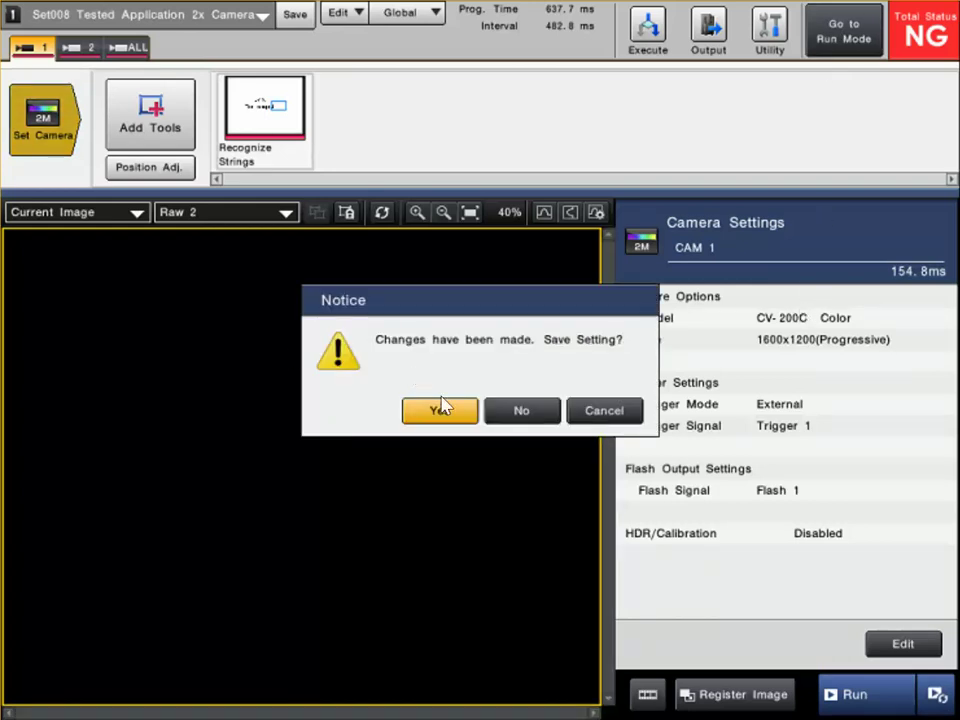
# Step: Save the changed settings, then trigger test captures on camera 1 and camera 2
pyautogui.click(450, 414)
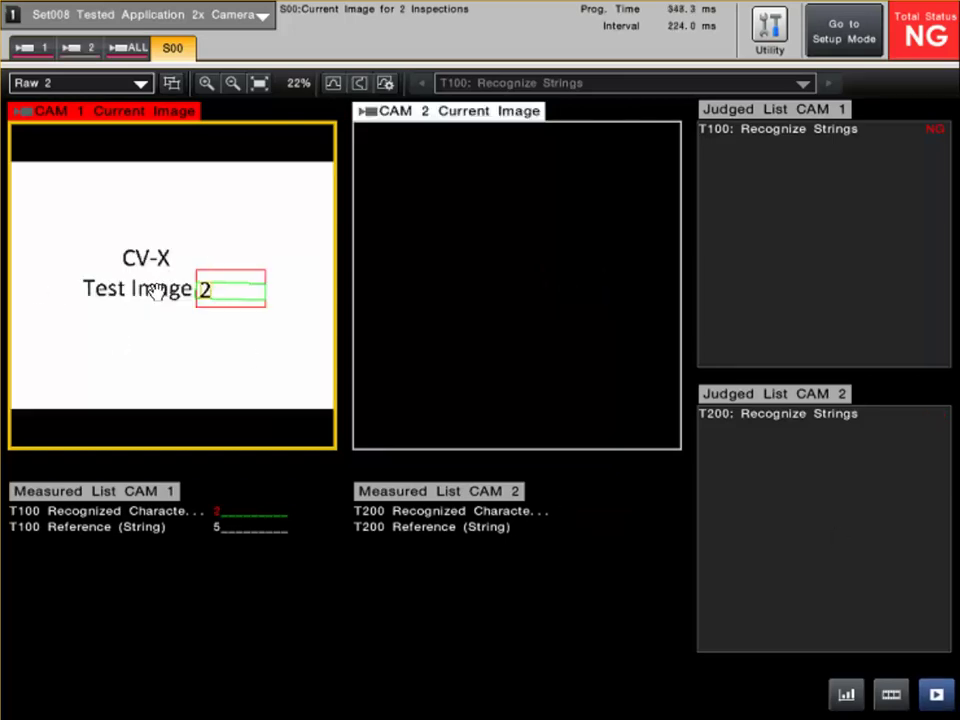
pyautogui.click(934, 693)
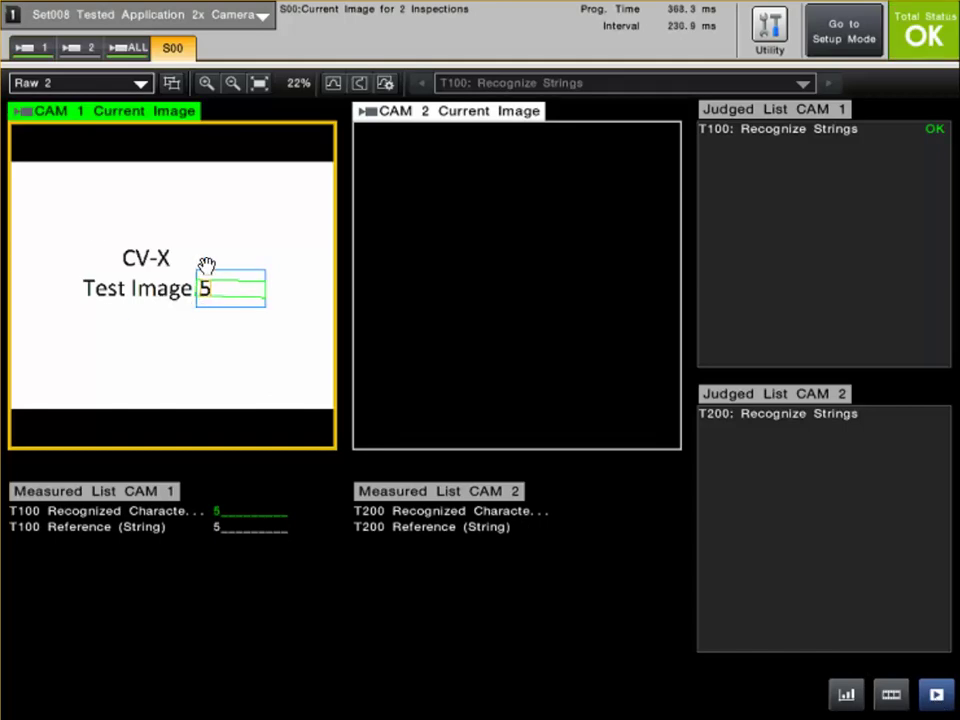
pyautogui.click(478, 251)
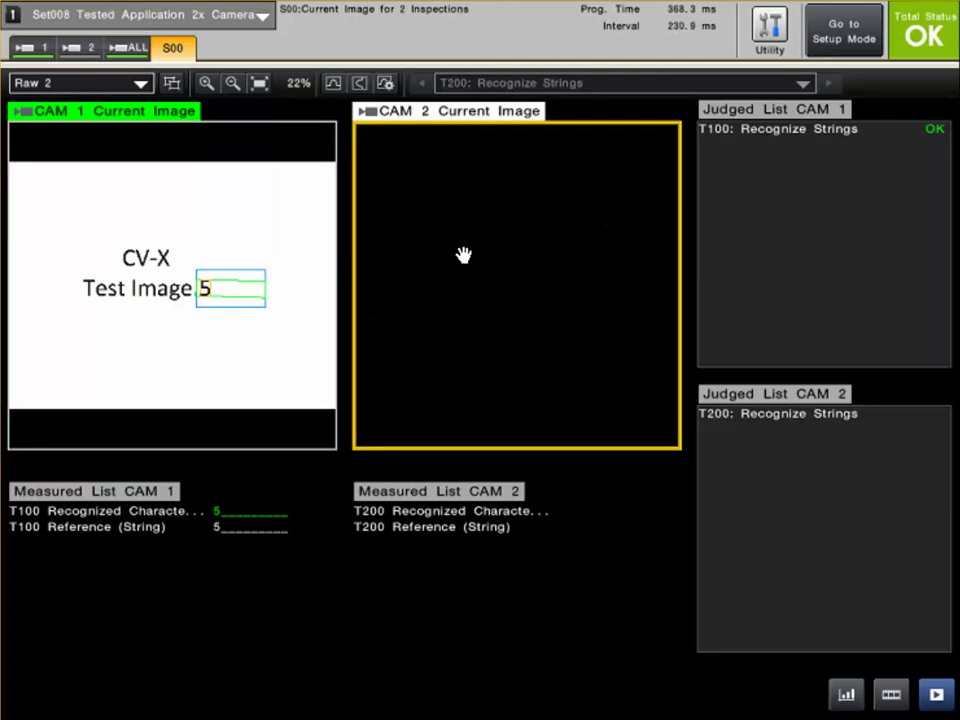
pyautogui.click(937, 696)
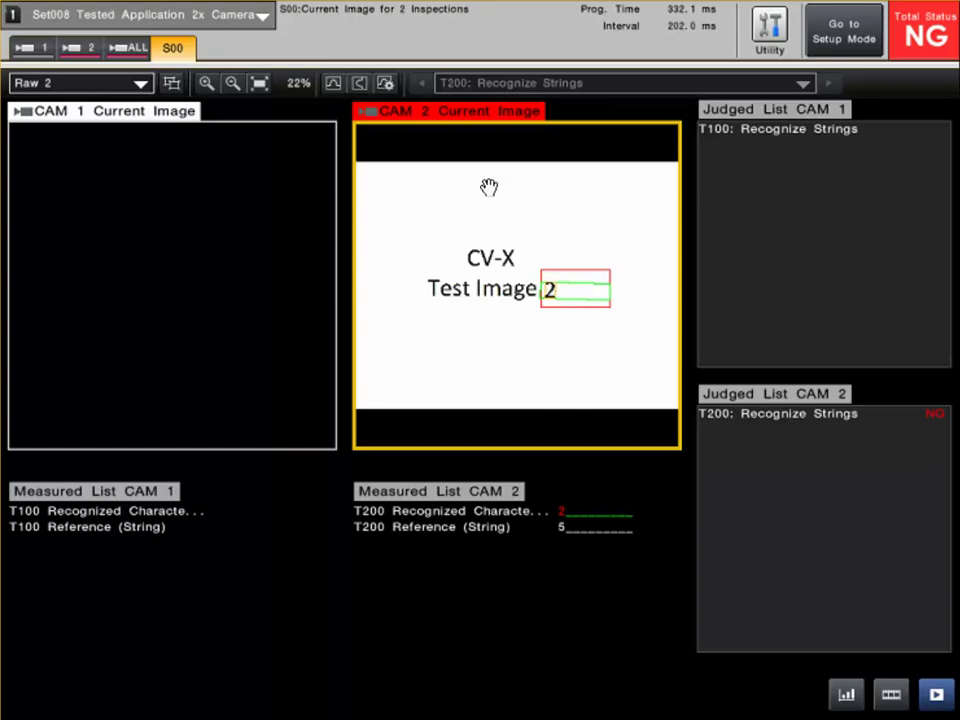
# Step: Trigger through Test Images 3, 4 and 5 until Total Status shows OK, then return to setup
pyautogui.click(936, 696)
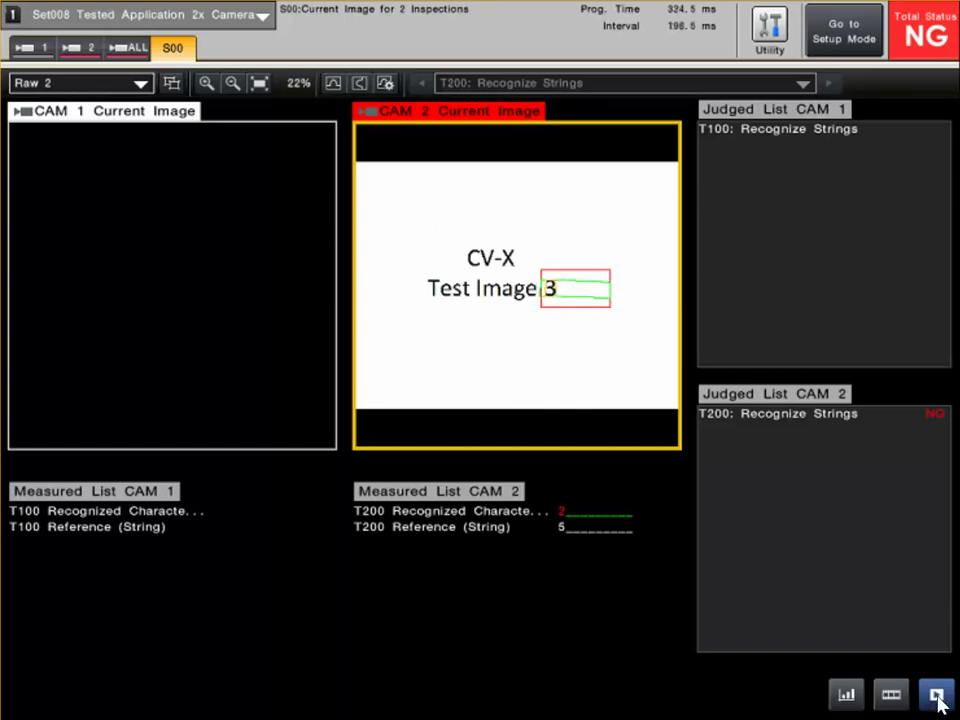
pyautogui.click(937, 697)
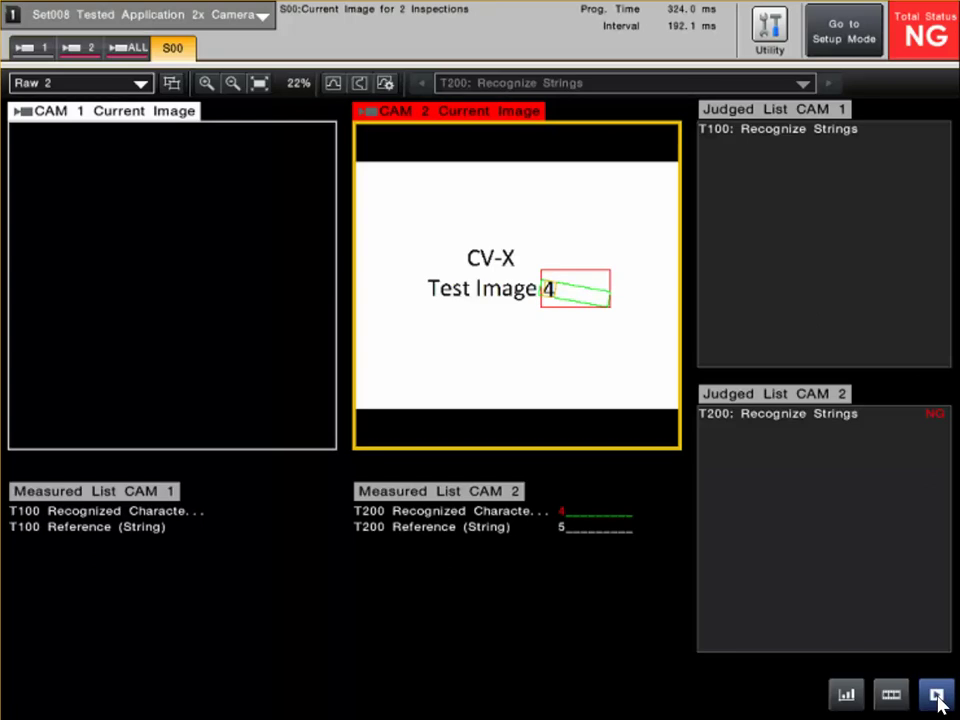
pyautogui.click(937, 697)
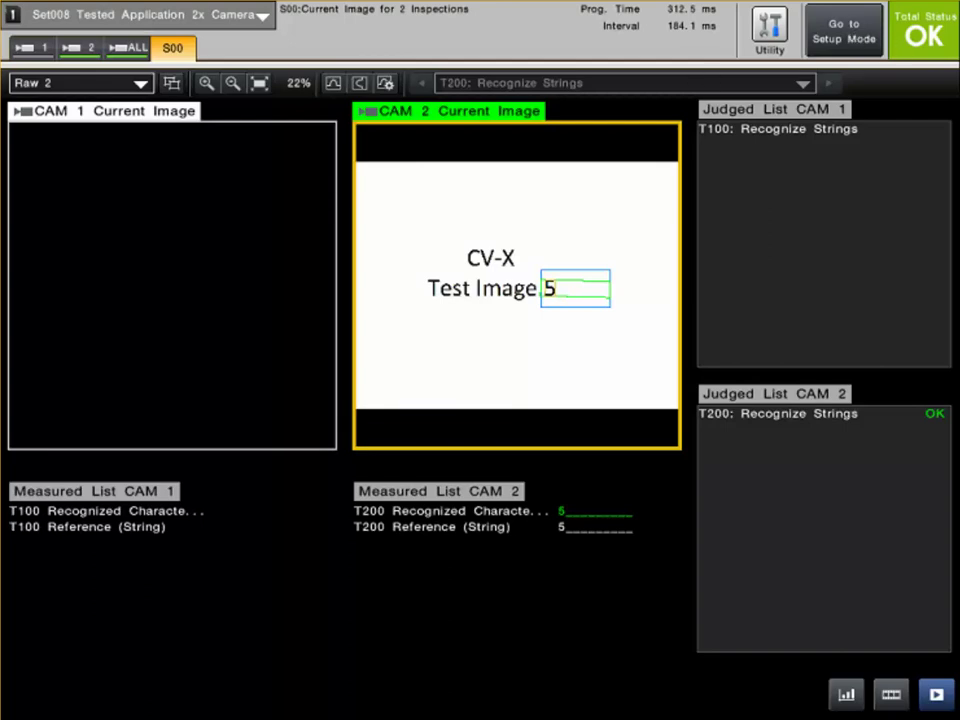
pyautogui.click(843, 31)
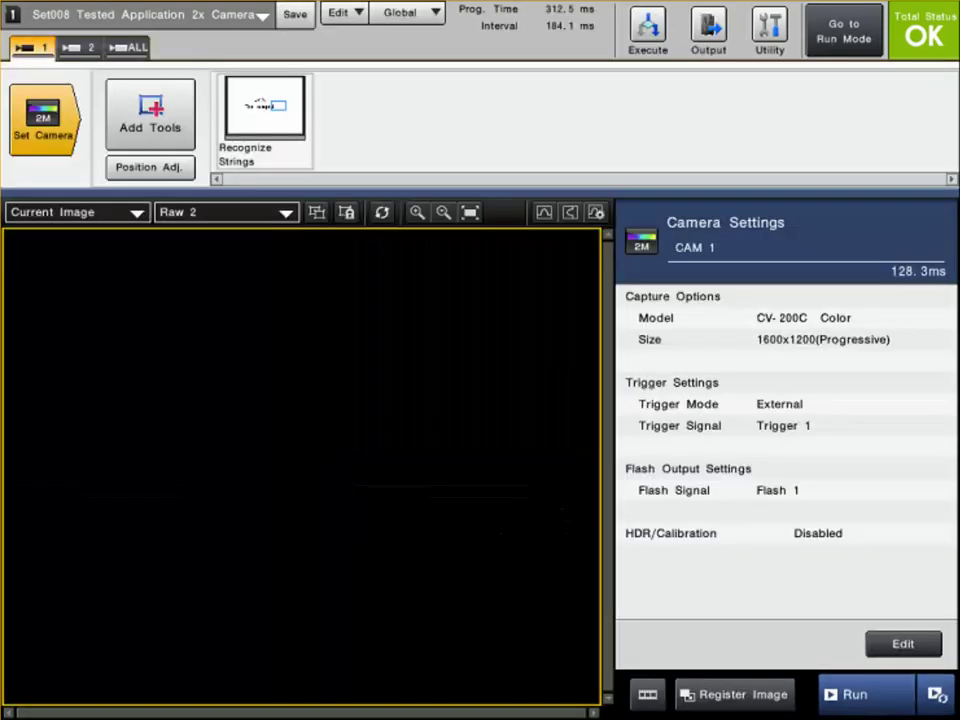
# Step: Change camera 1's advanced capture type to Multi-Capture with a Capture Count of 2
pyautogui.click(38, 133)
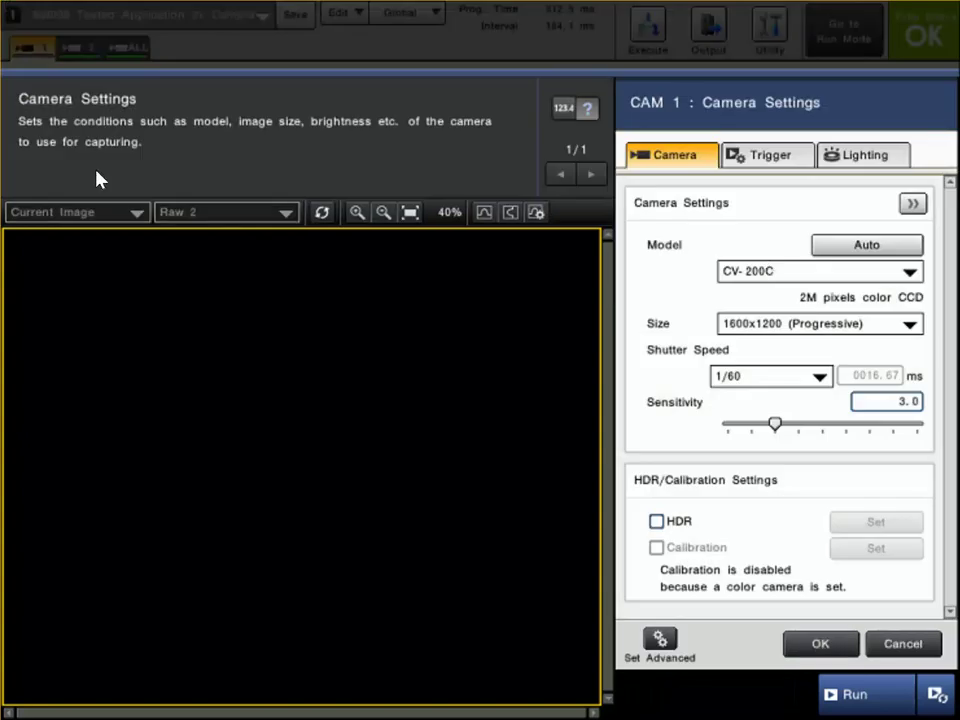
pyautogui.click(787, 157)
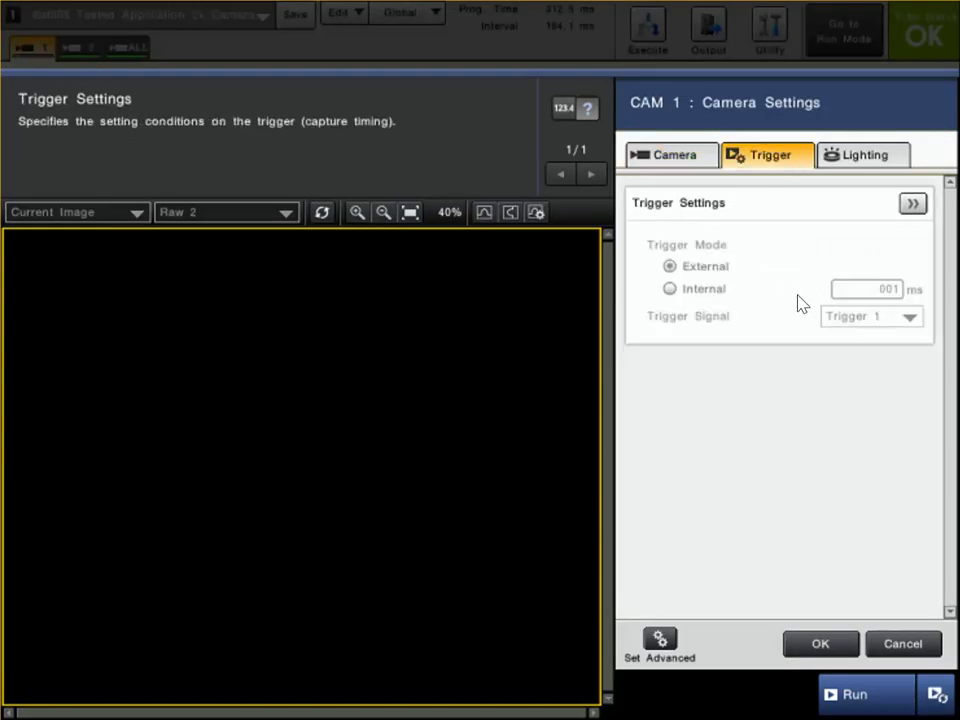
pyautogui.click(662, 638)
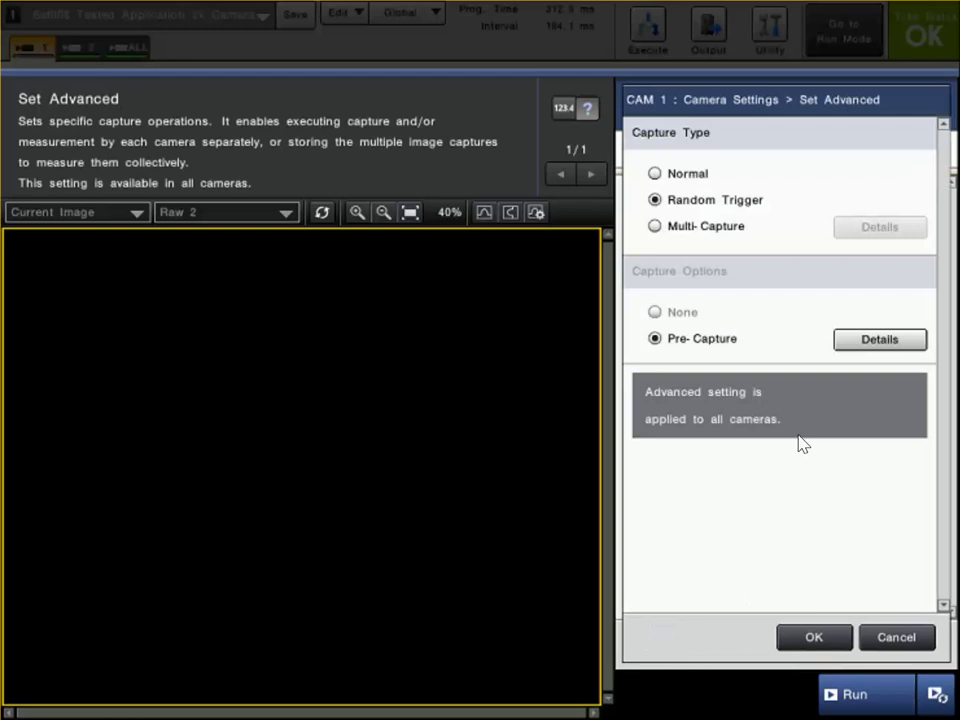
pyautogui.click(656, 228)
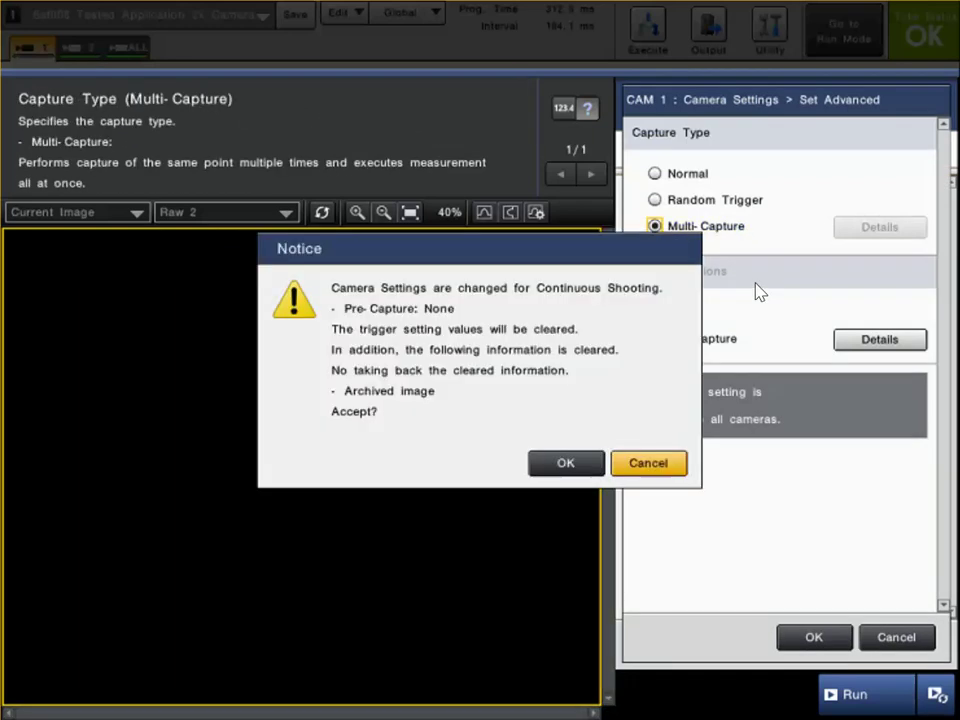
pyautogui.click(566, 463)
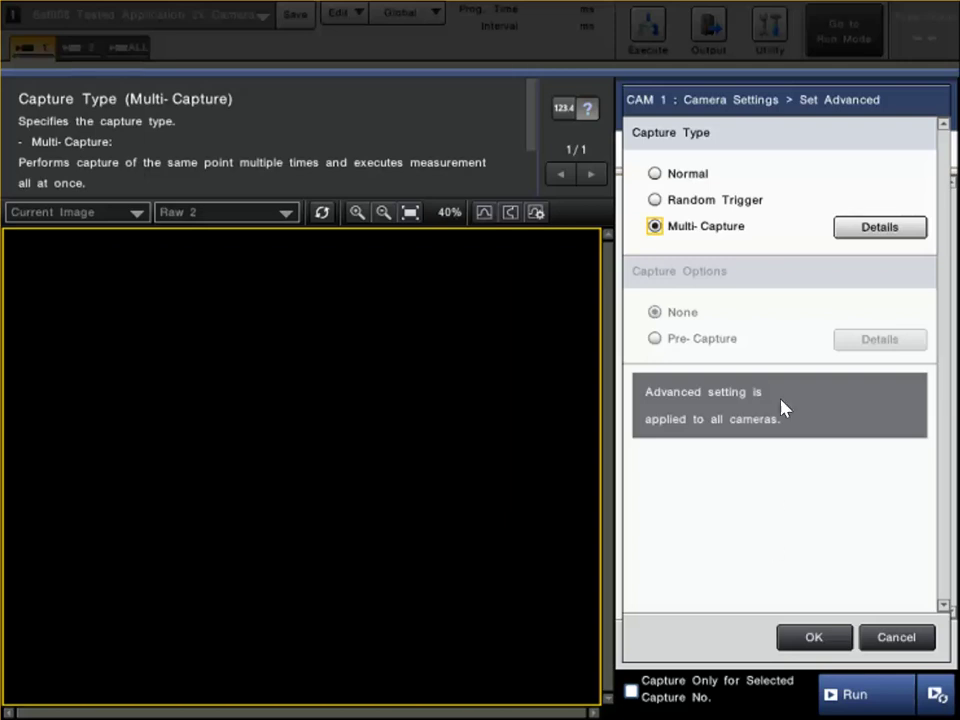
pyautogui.click(885, 233)
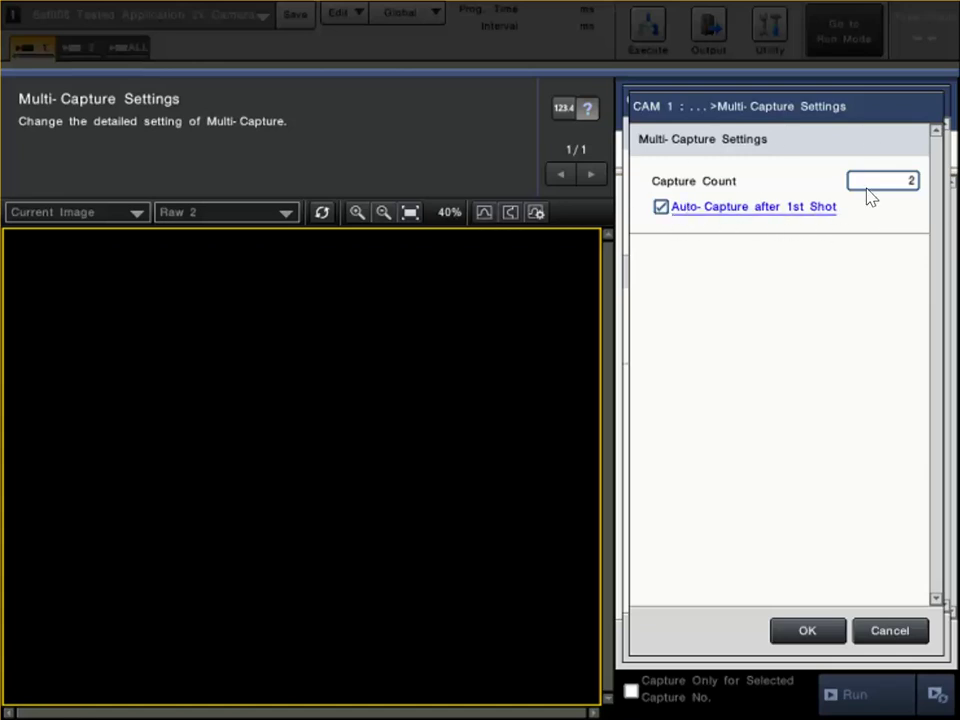
pyautogui.click(910, 180)
pyautogui.click(806, 632)
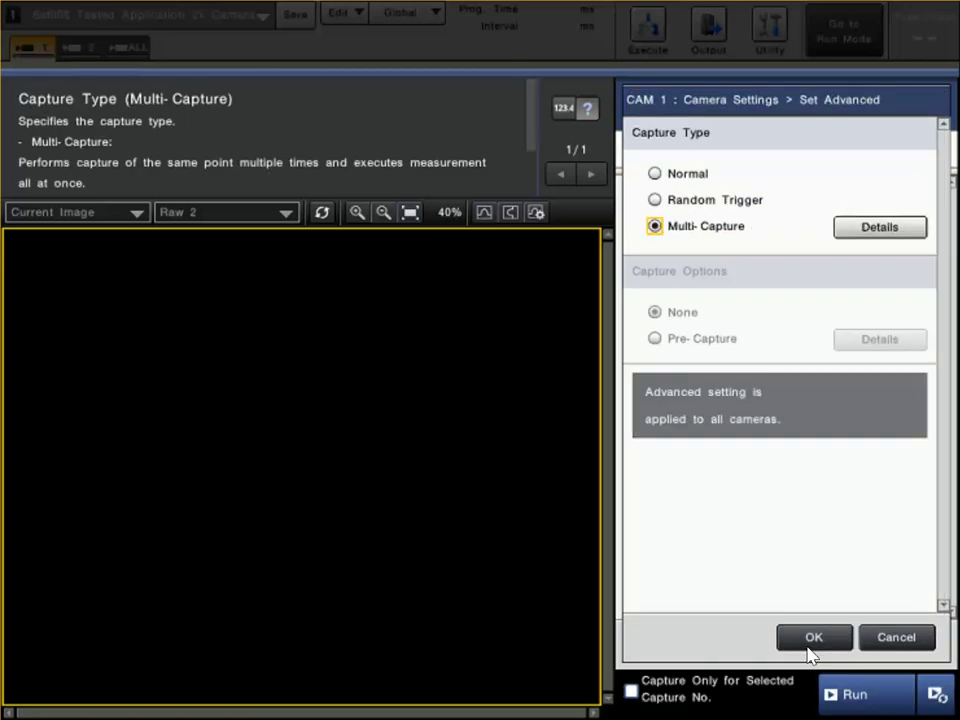
pyautogui.click(812, 638)
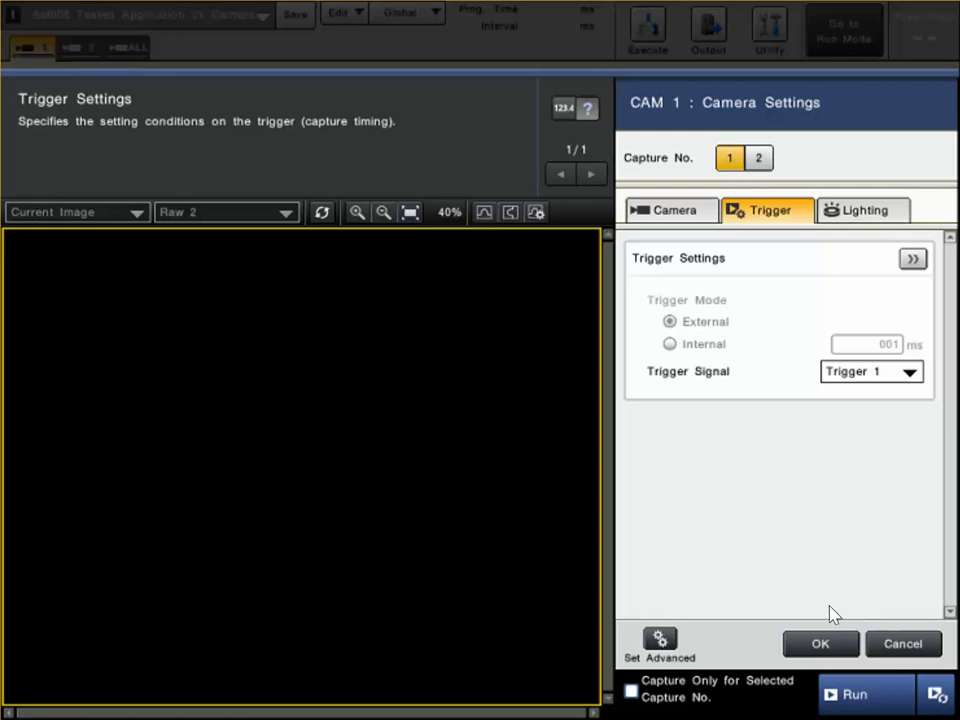
# Step: Set Capture No. 2's shutter speed to 1/500, leaving capture 1 at 1/60, and confirm
pyautogui.click(674, 212)
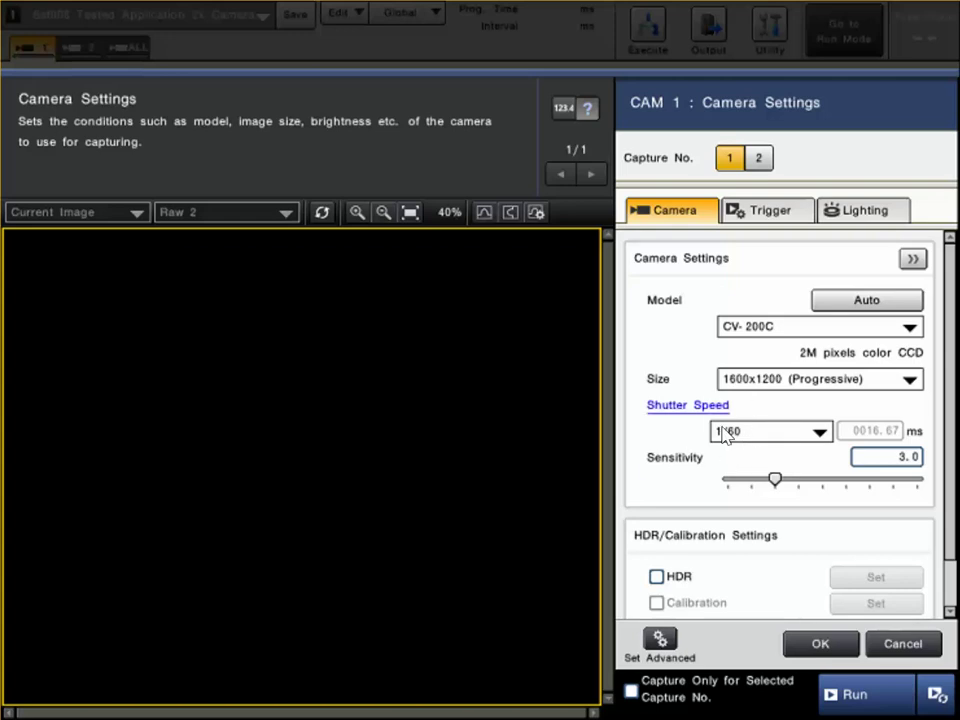
pyautogui.click(760, 160)
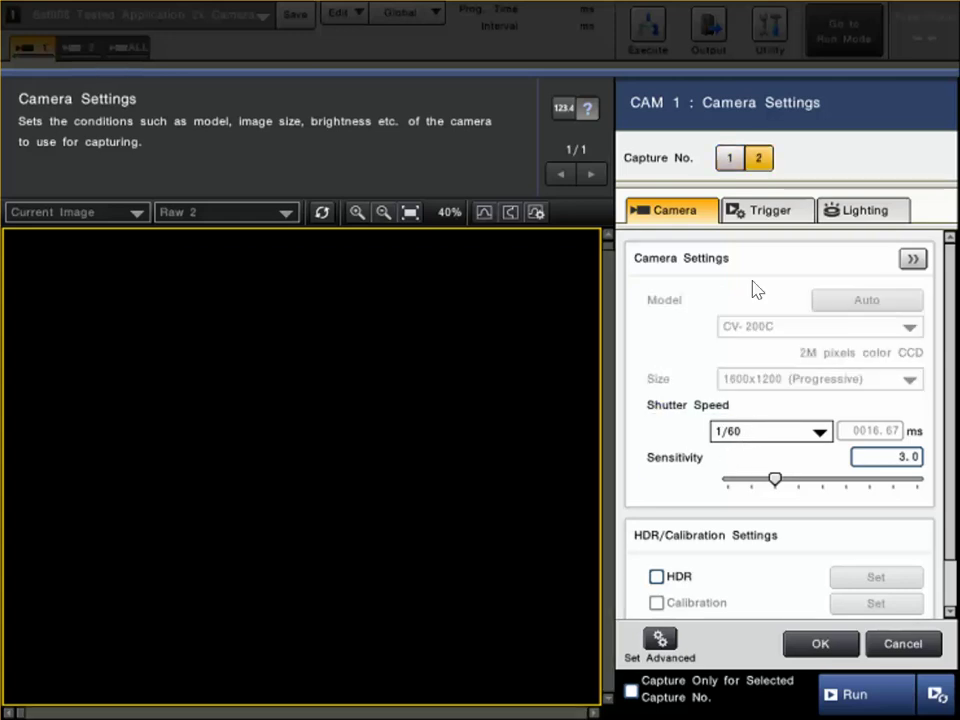
pyautogui.click(776, 432)
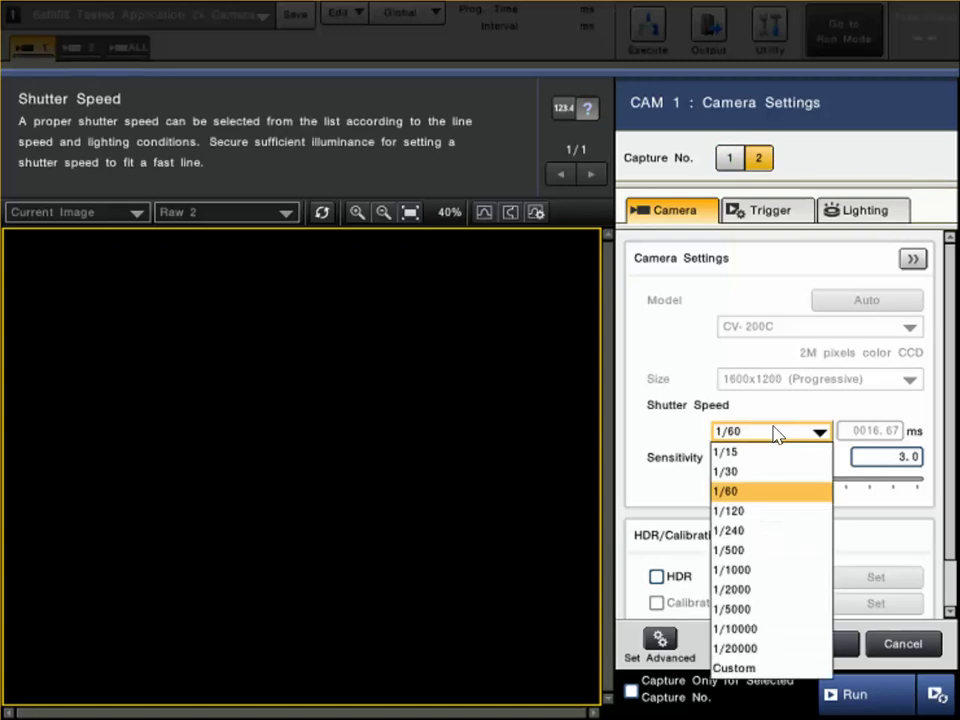
pyautogui.click(755, 552)
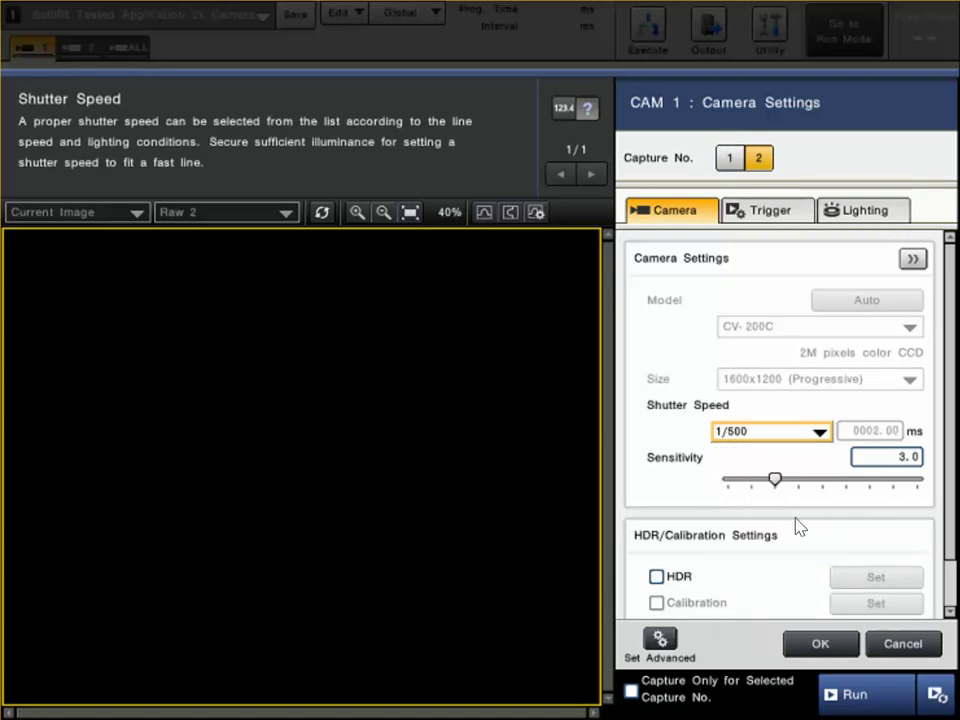
pyautogui.click(808, 643)
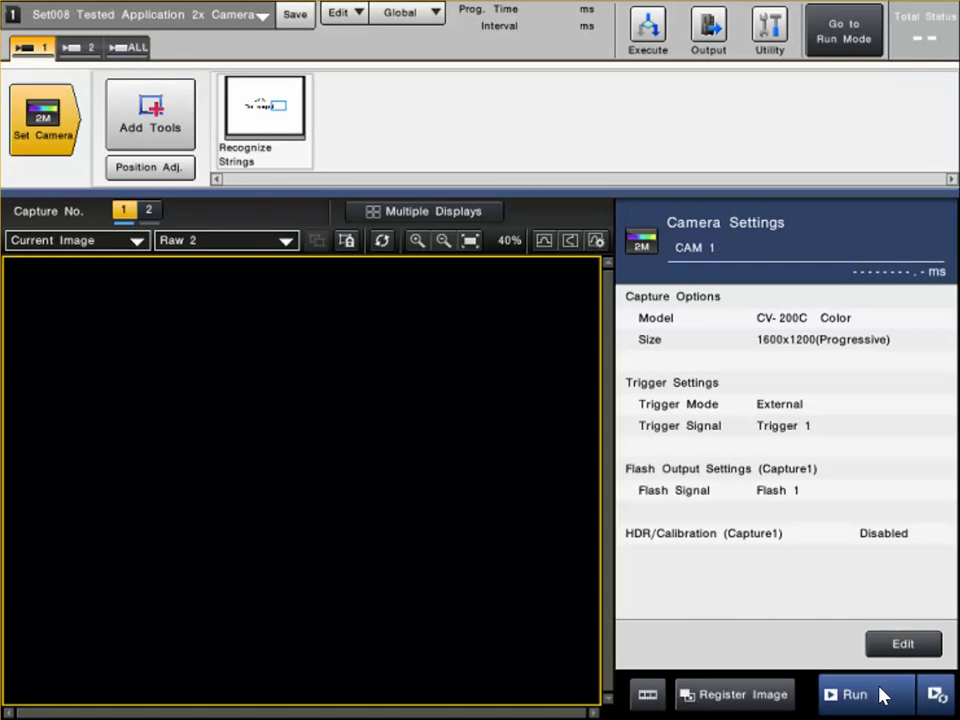
# Step: Try Run and dismiss the notice that running is unavailable under Multi-Capture
pyautogui.click(855, 694)
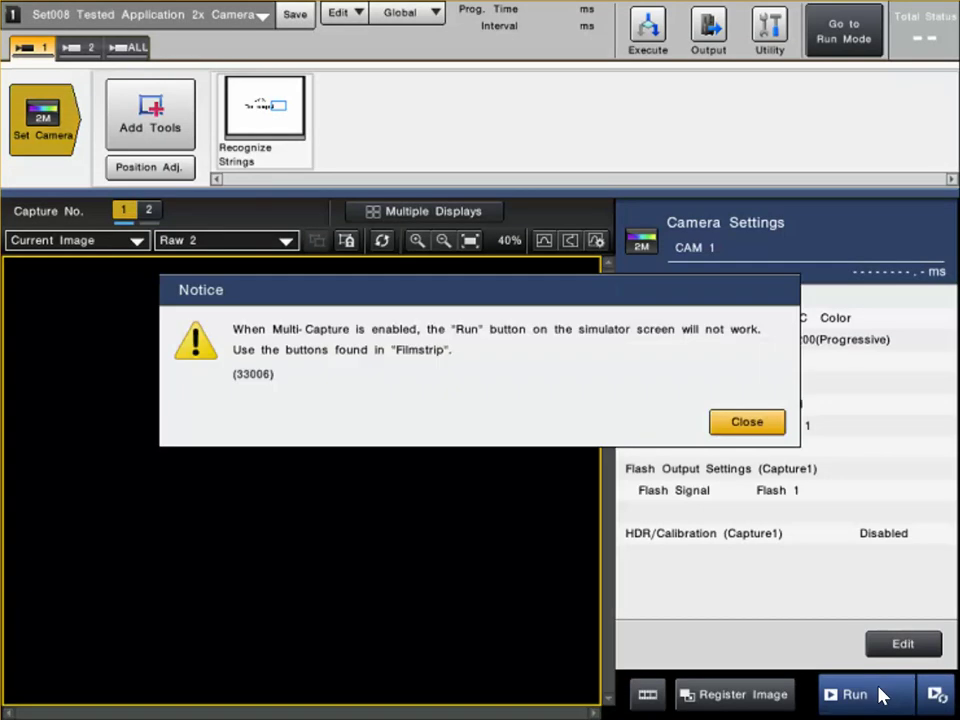
pyautogui.click(768, 425)
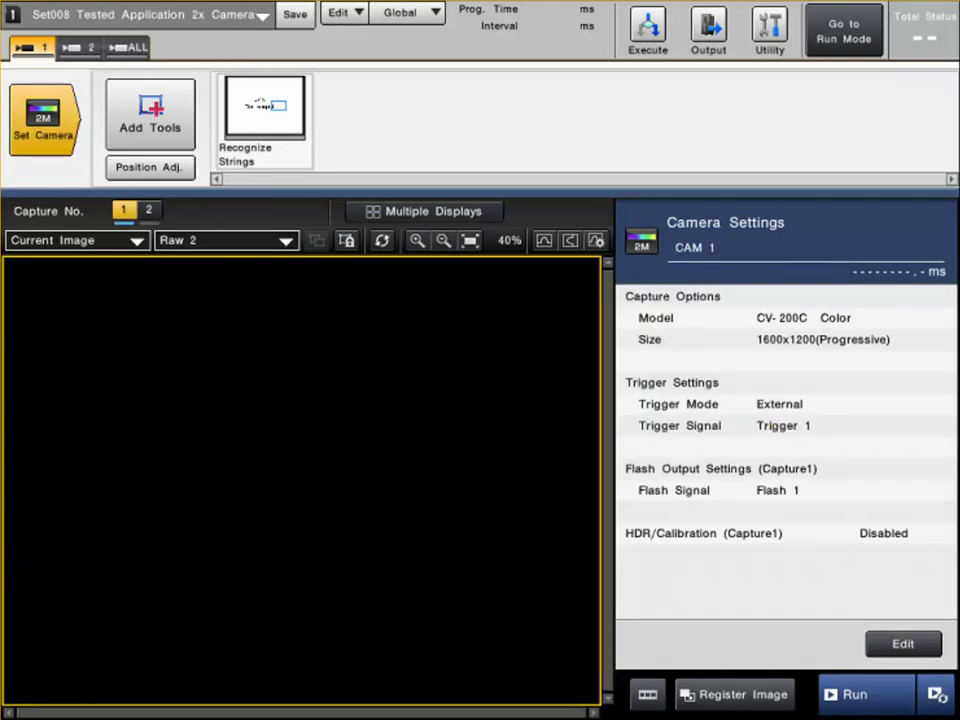